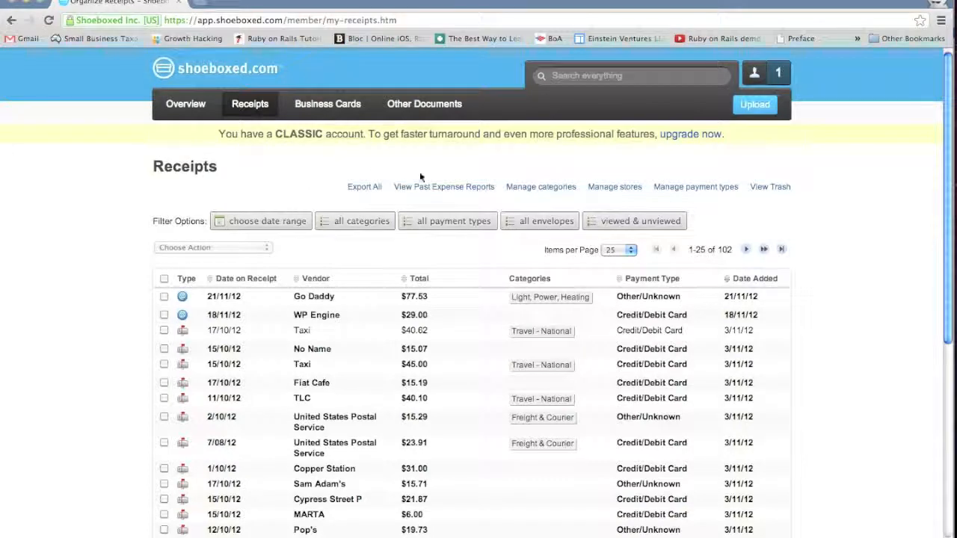
- Hide the default Australian tax categories in the international settings and return to the category management page
click(541, 188)
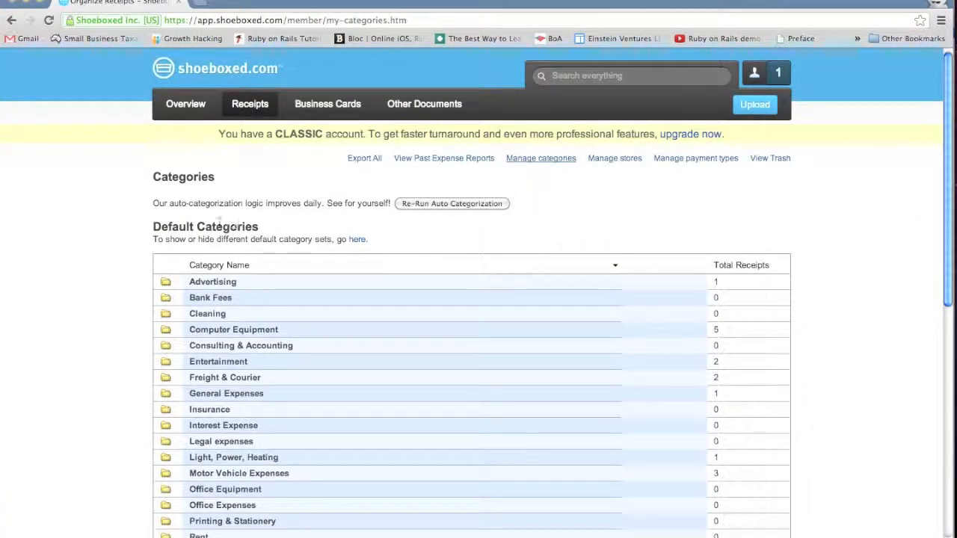
scroll(148, 230, down, 2)
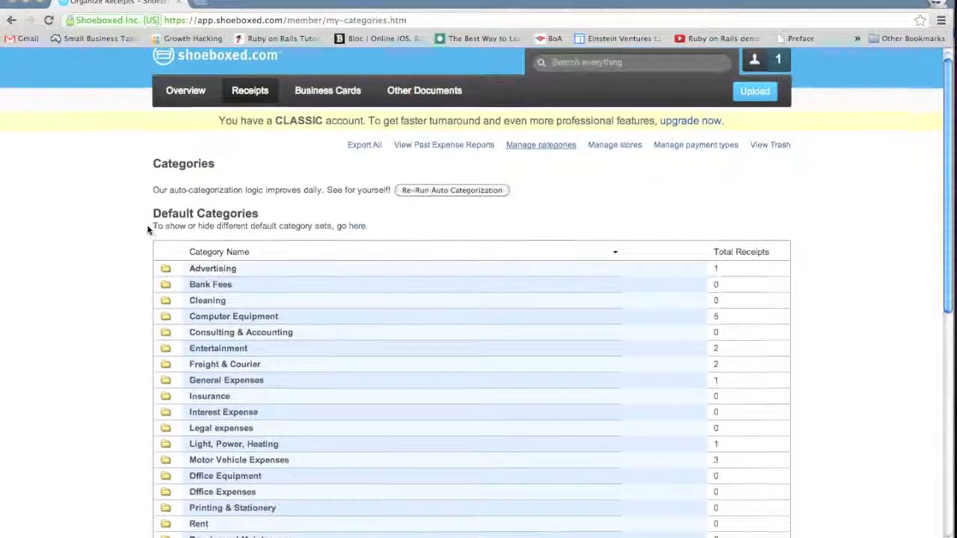
scroll(148, 231, down, 2)
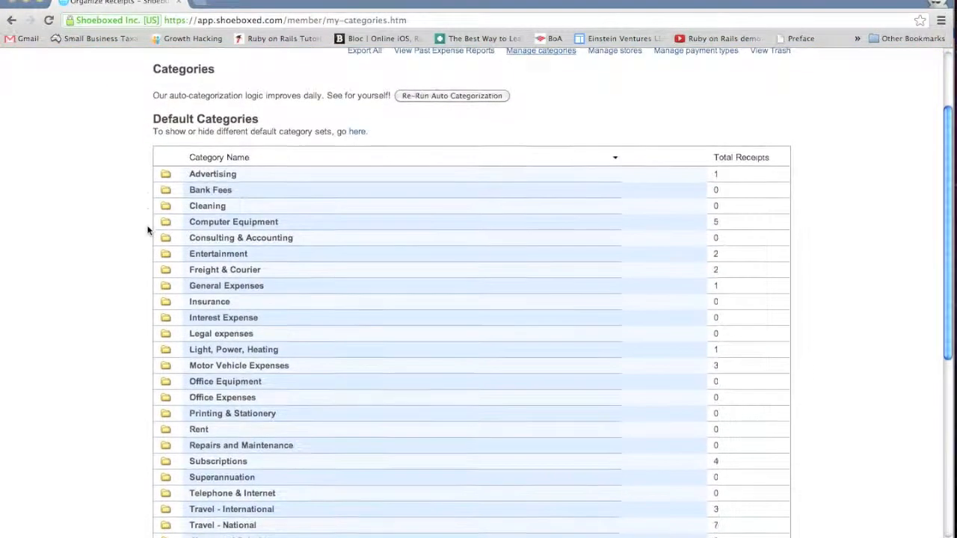
click(358, 125)
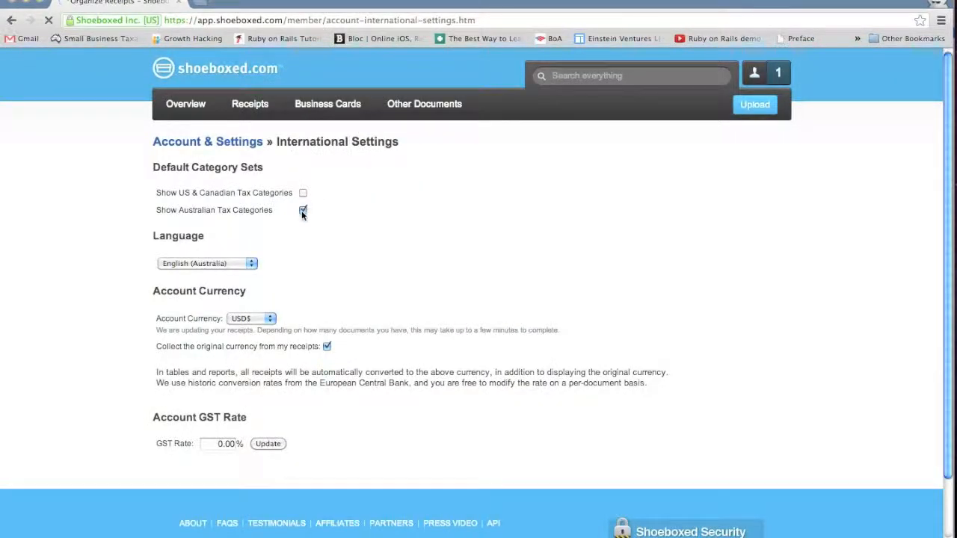
click(303, 212)
key(super+Left)
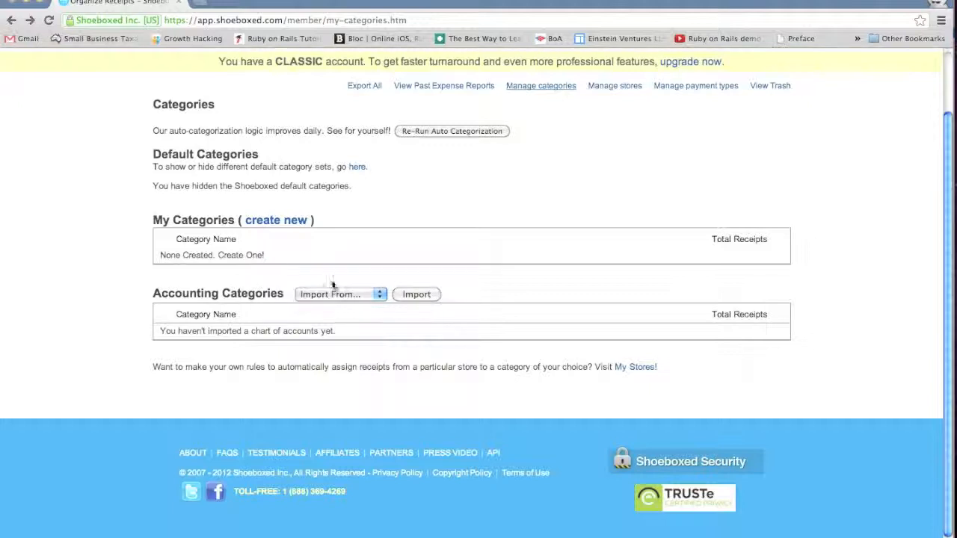
- Start importing the accounting categories from Xero and proceed to Xero's authentication
click(338, 296)
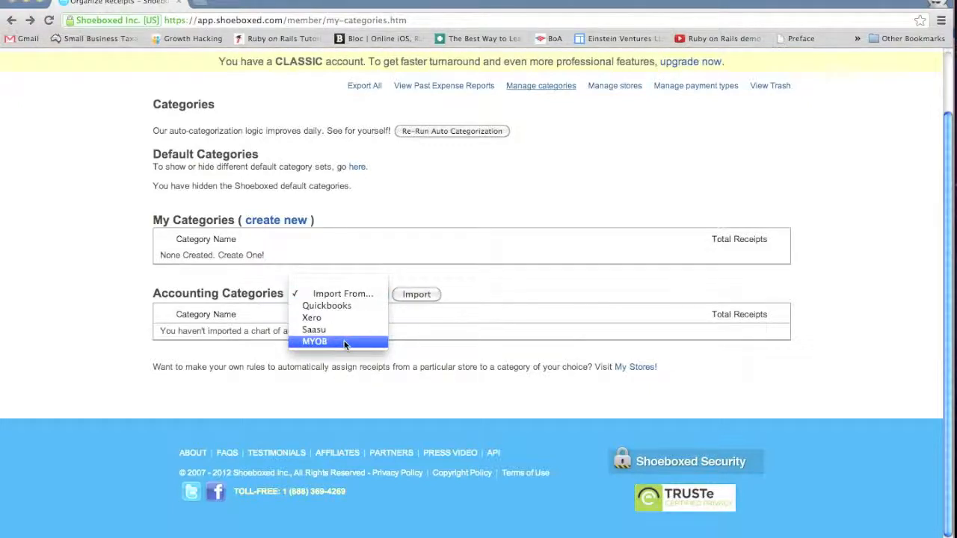
click(342, 317)
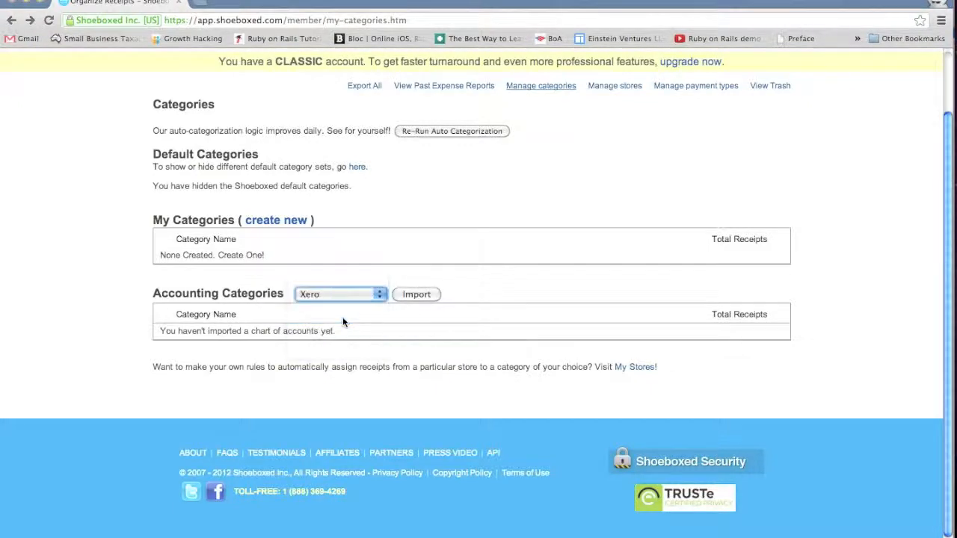
click(412, 294)
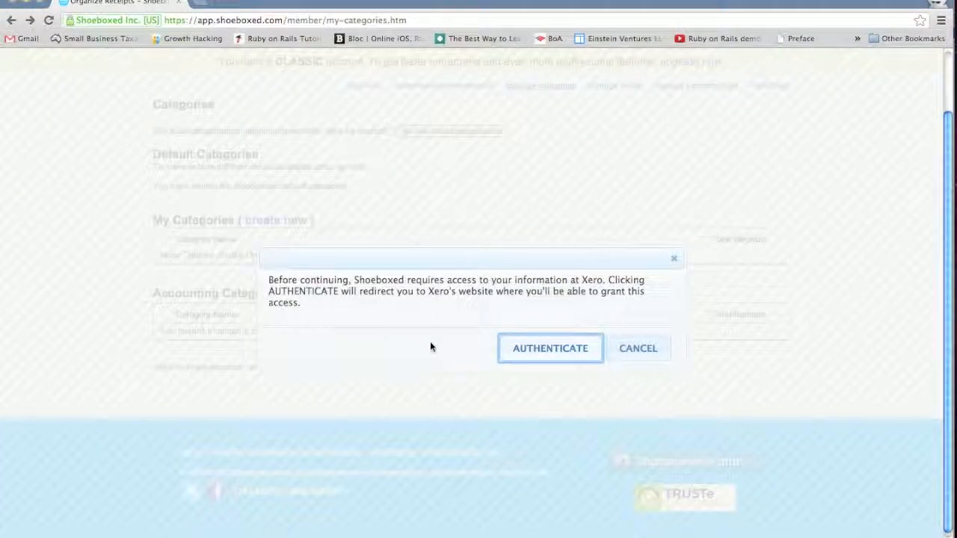
click(543, 349)
- Log in to Xero with the account e-mail and password
text(•••••)
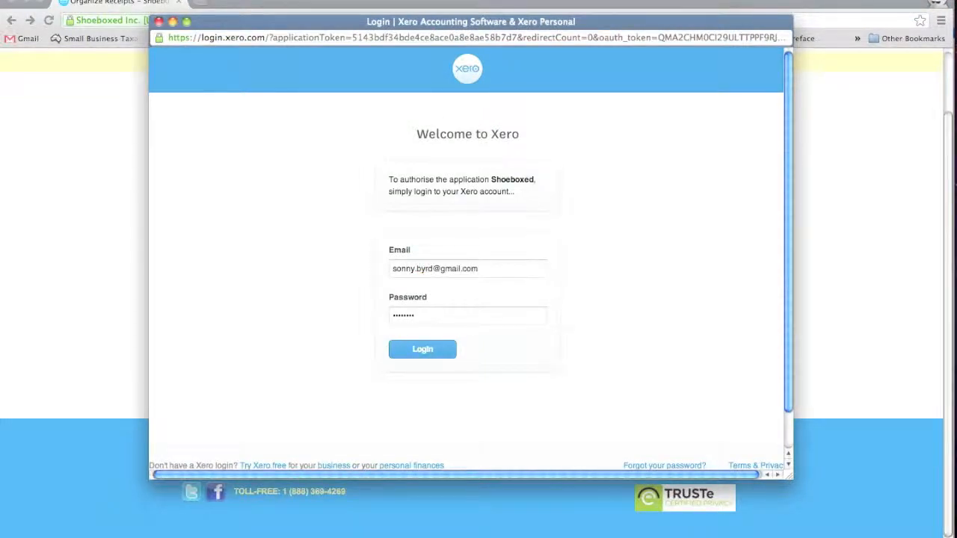
click(442, 348)
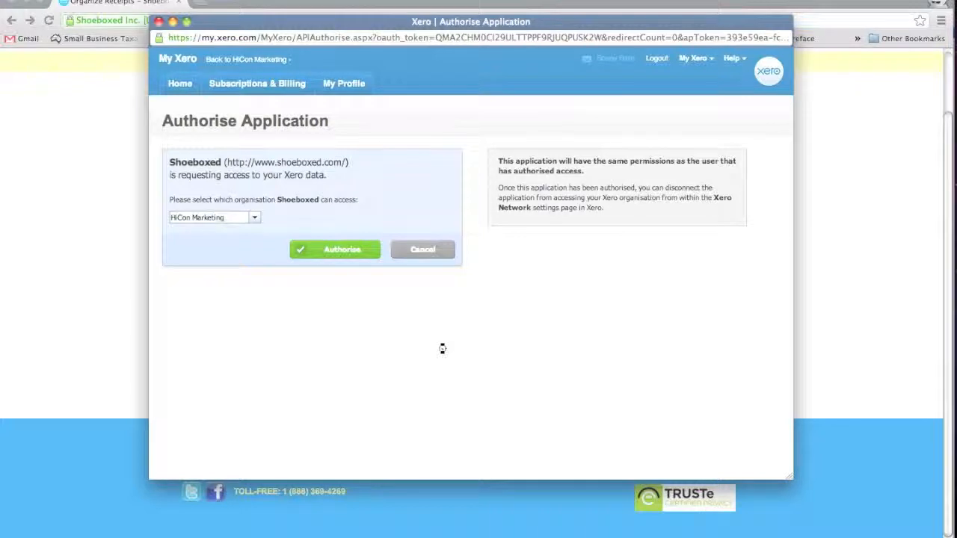
- Authorise Shoeboxed to access the HiCon Marketing organisation in Xero
click(255, 219)
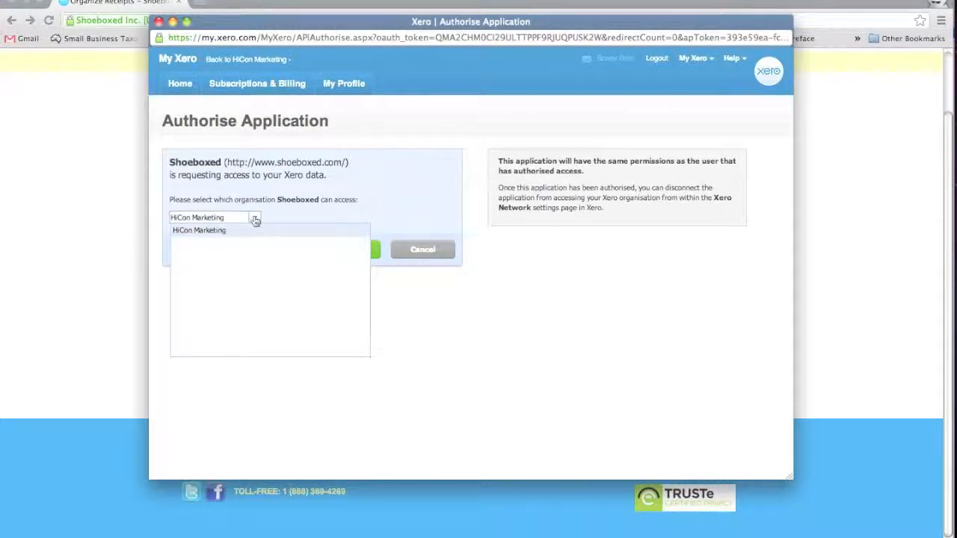
click(255, 219)
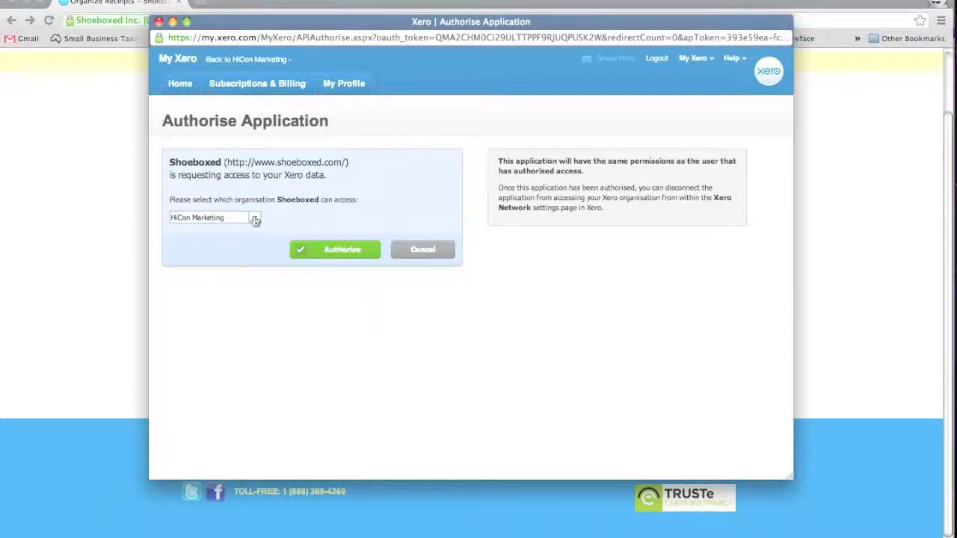
click(338, 246)
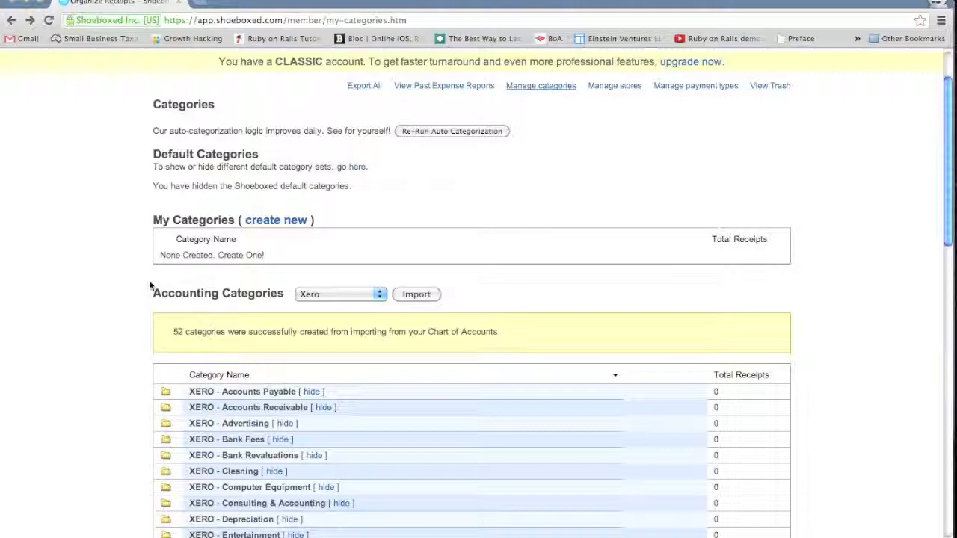
- Review the list of accounting categories imported from Xero
scroll(135, 284, down, 3)
scroll(135, 287, down, 4)
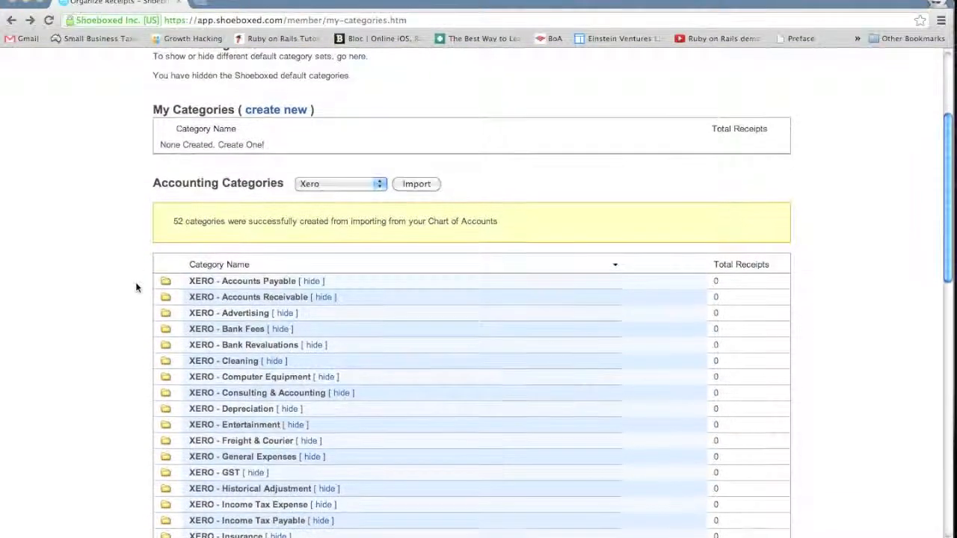
scroll(136, 287, down, 1)
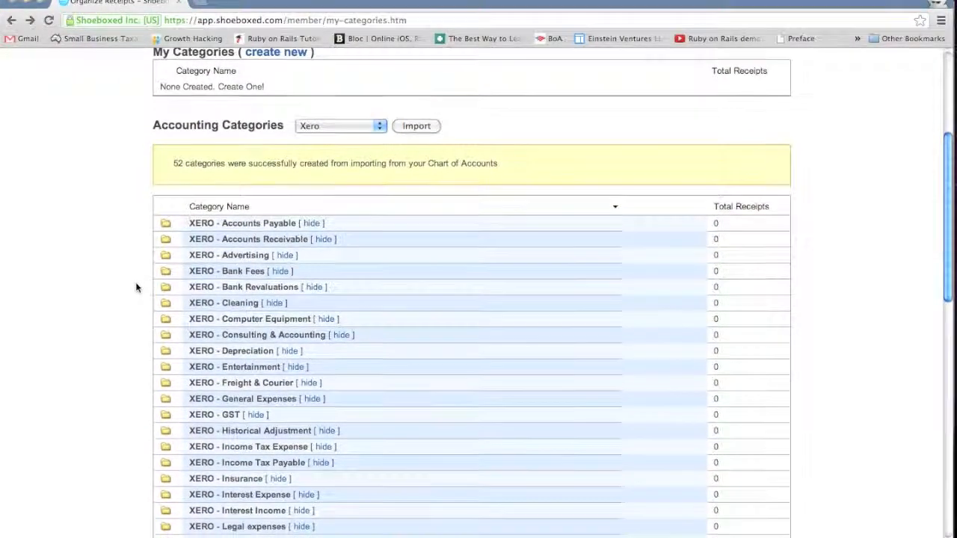
scroll(136, 287, down, 2)
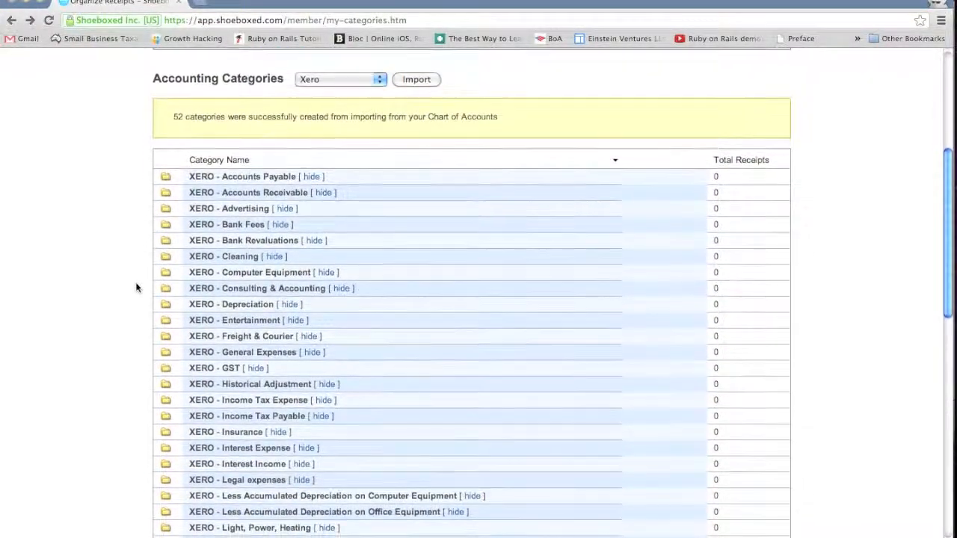
scroll(136, 282, up, 12)
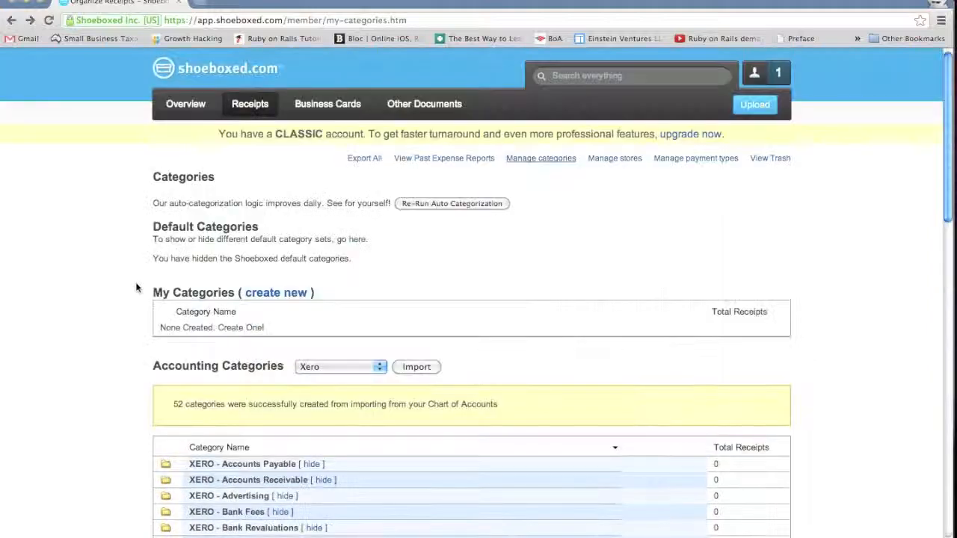
- In the receipts list, add the 17/10/12 Taxi receipt to XERO - Travel - National and apply the category to existing and future Taxi receipts
click(254, 109)
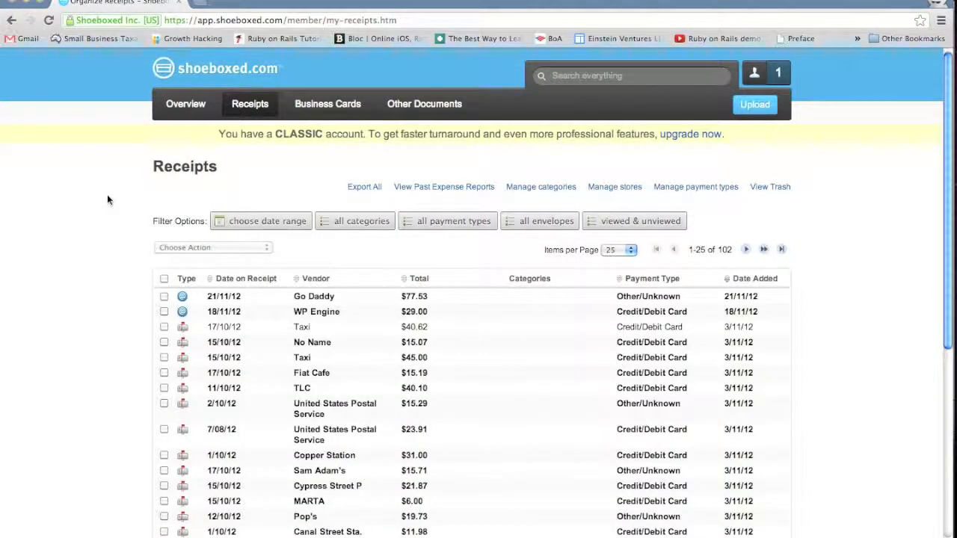
scroll(107, 199, down, 2)
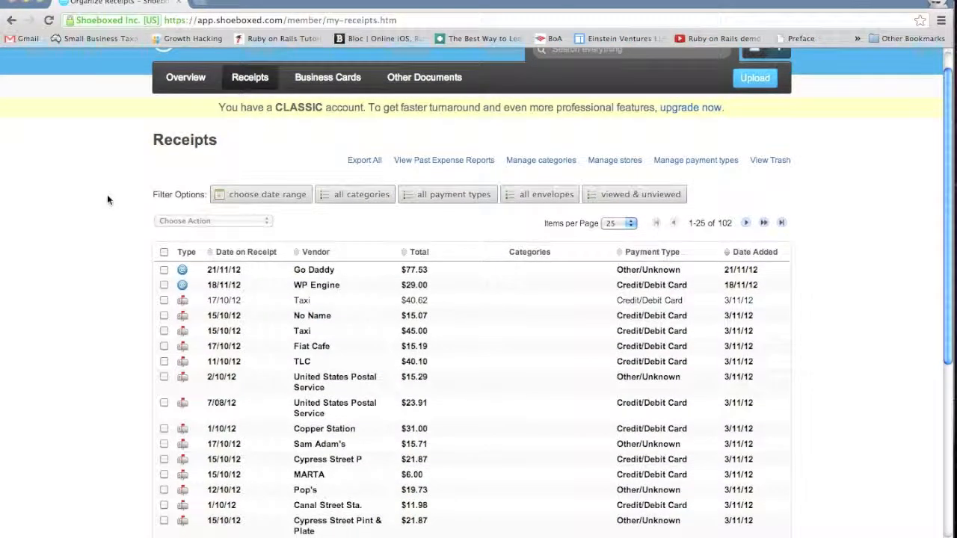
scroll(106, 199, down, 2)
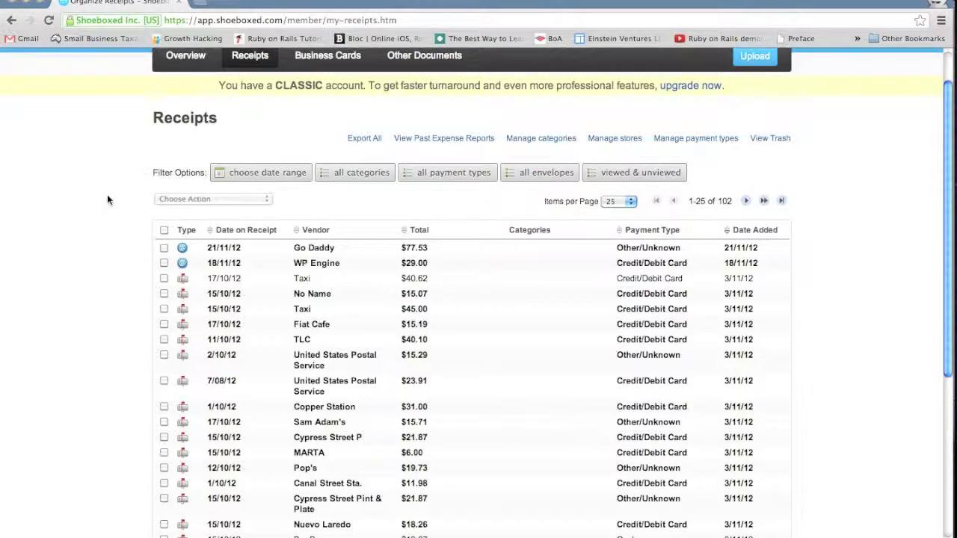
scroll(107, 199, down, 1)
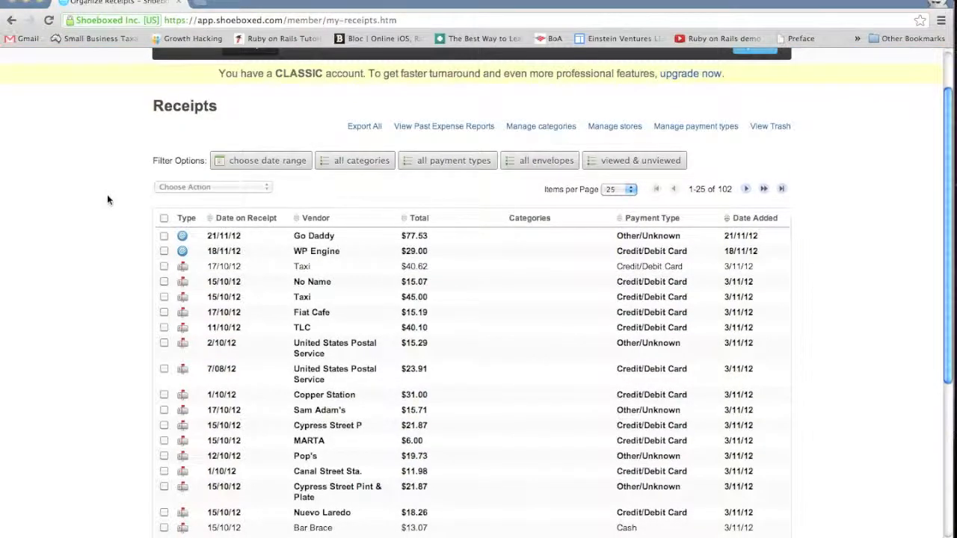
scroll(107, 199, down, 1)
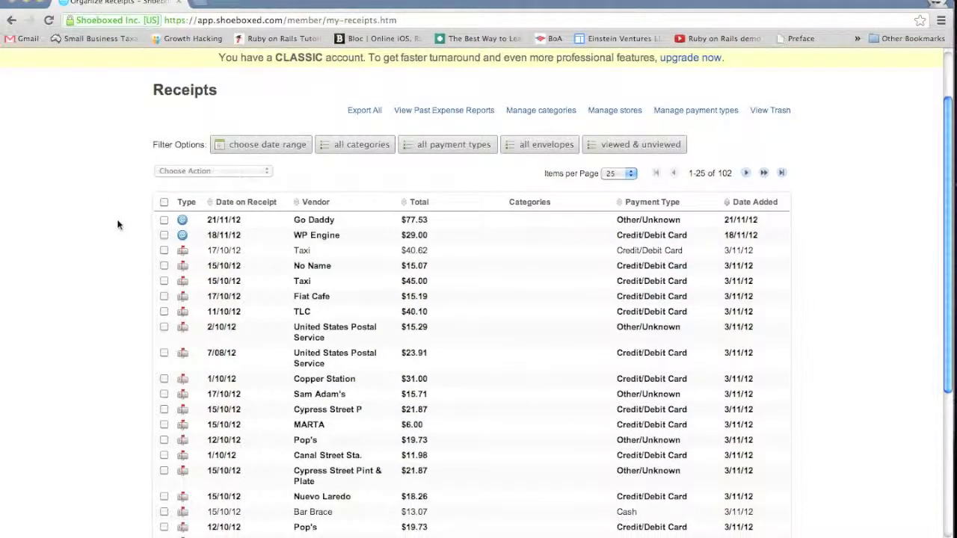
click(163, 253)
click(204, 172)
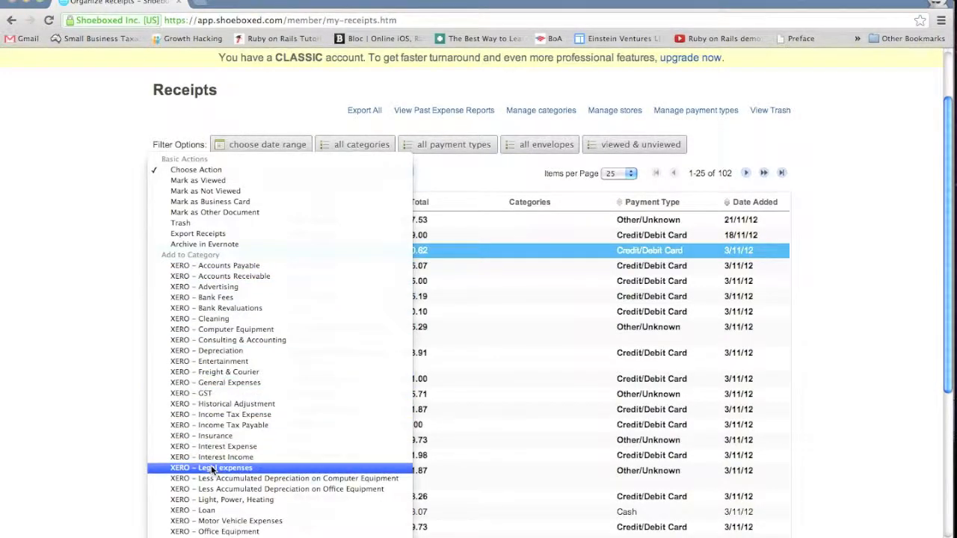
scroll(212, 468, down, 10)
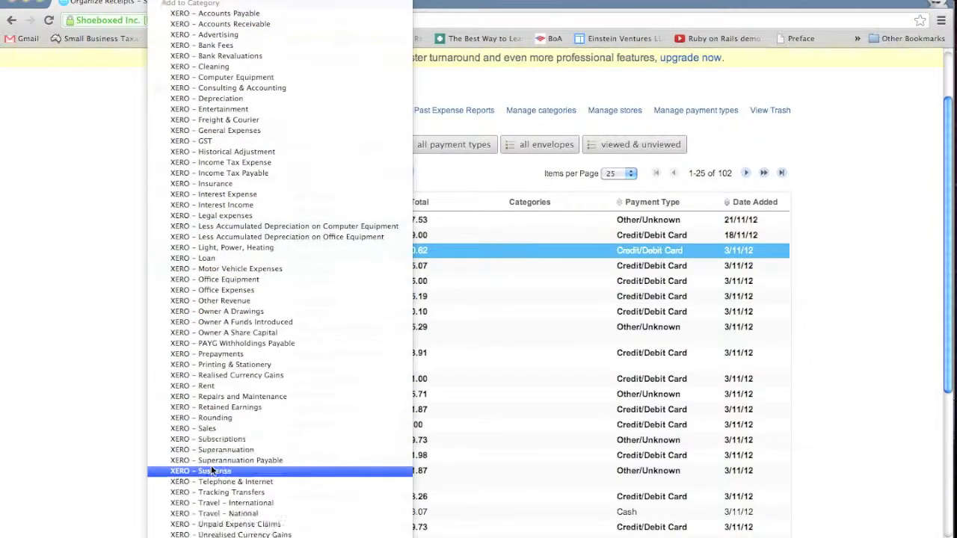
click(217, 513)
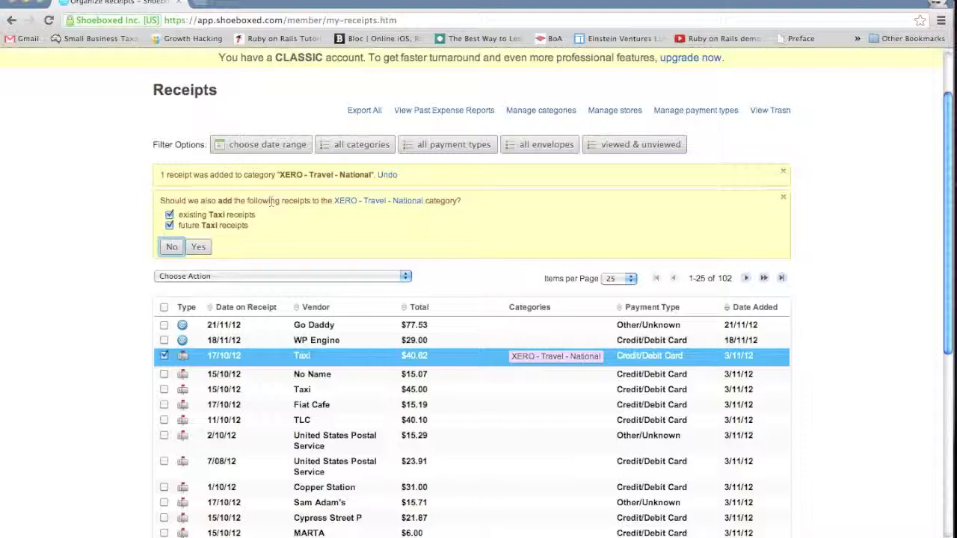
click(198, 248)
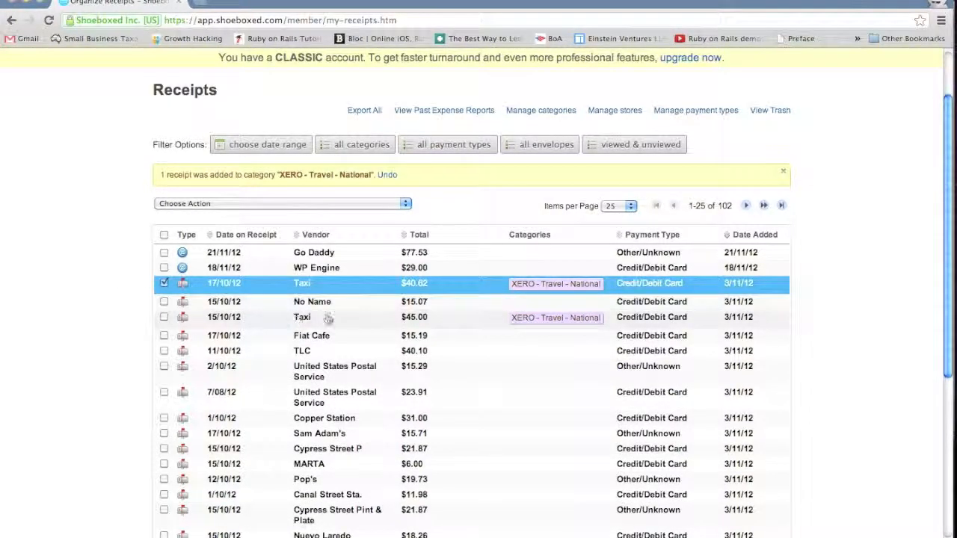
- Add the 15/10/12 Taxi receipt to the selection and open the export page for both Taxi receipts
scroll(329, 320, down, 1)
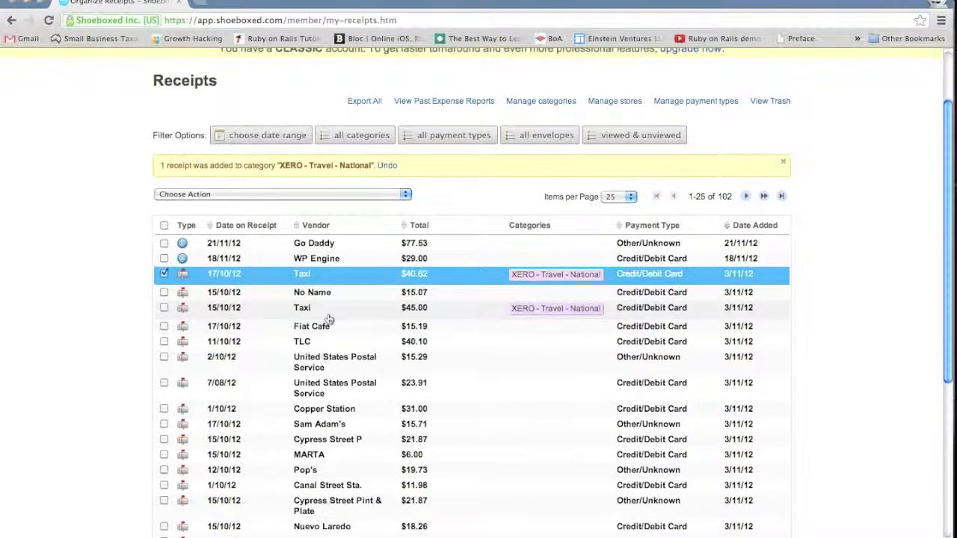
click(164, 308)
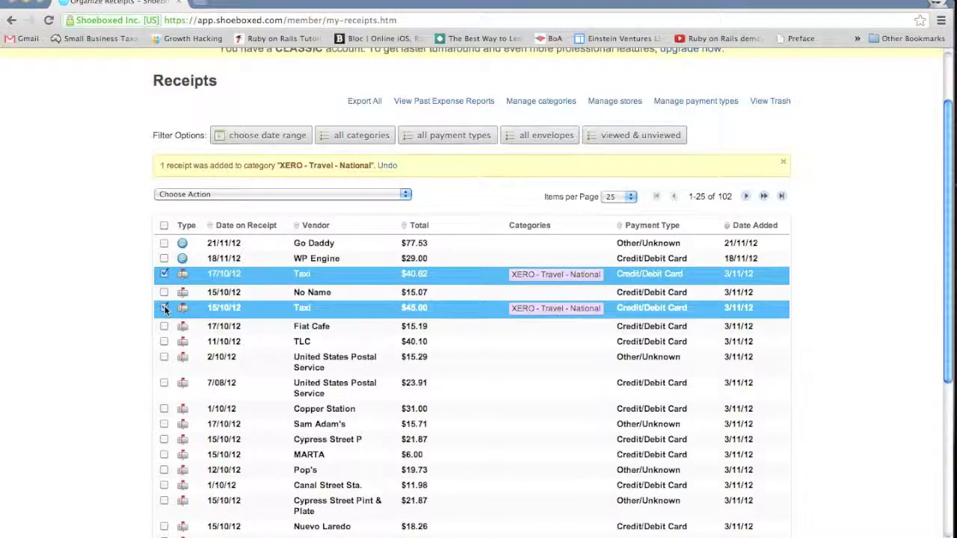
click(234, 194)
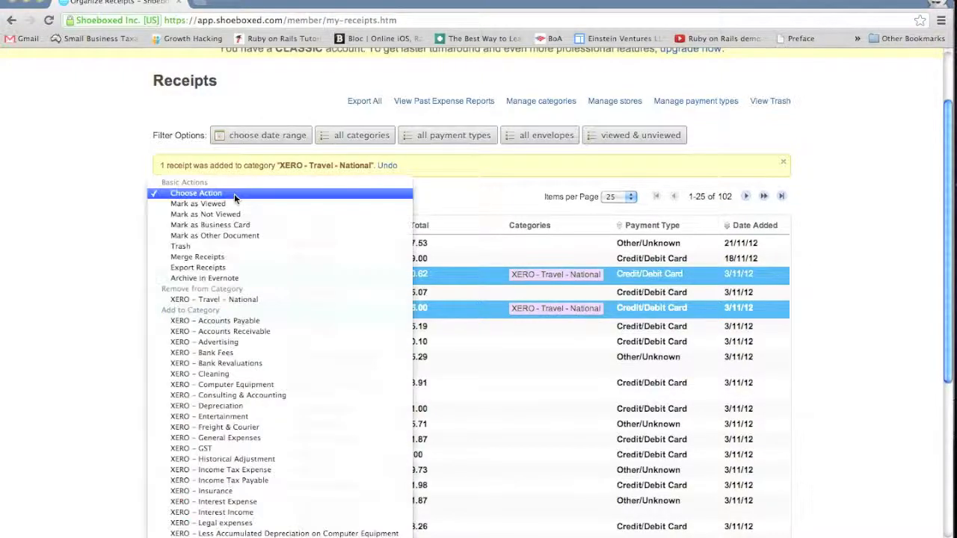
click(235, 268)
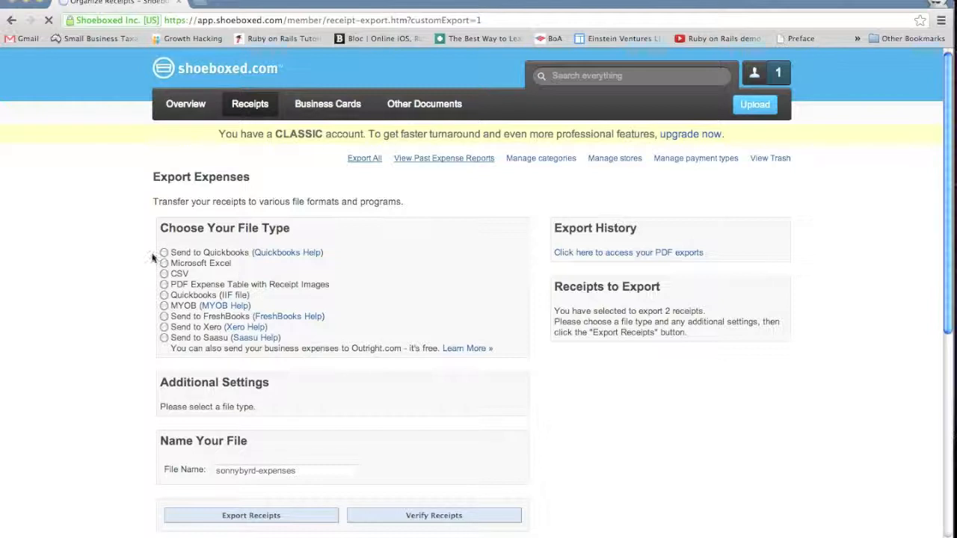
- Set the export to Send to Xero with all selected receipts included, and proceed to verify the receipts before sending
click(163, 328)
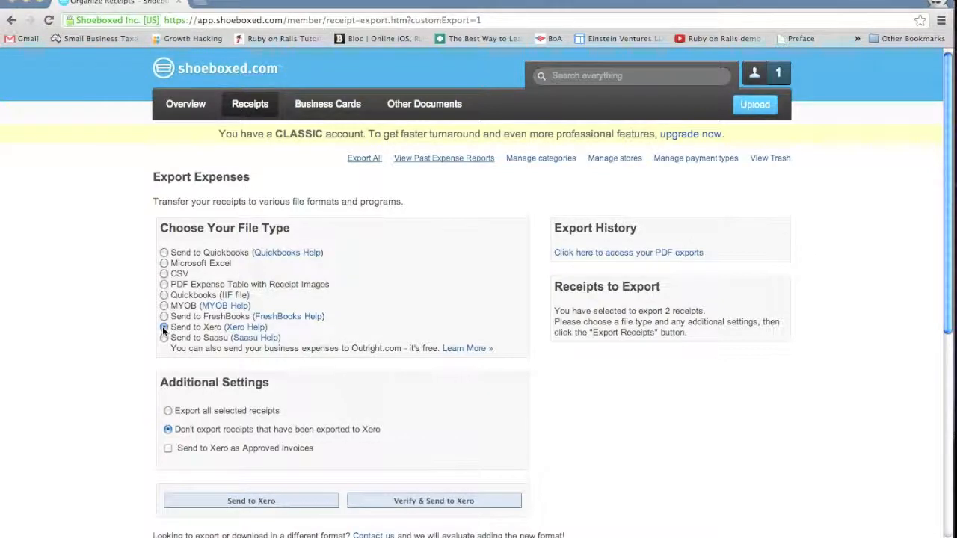
scroll(129, 331, down, 2)
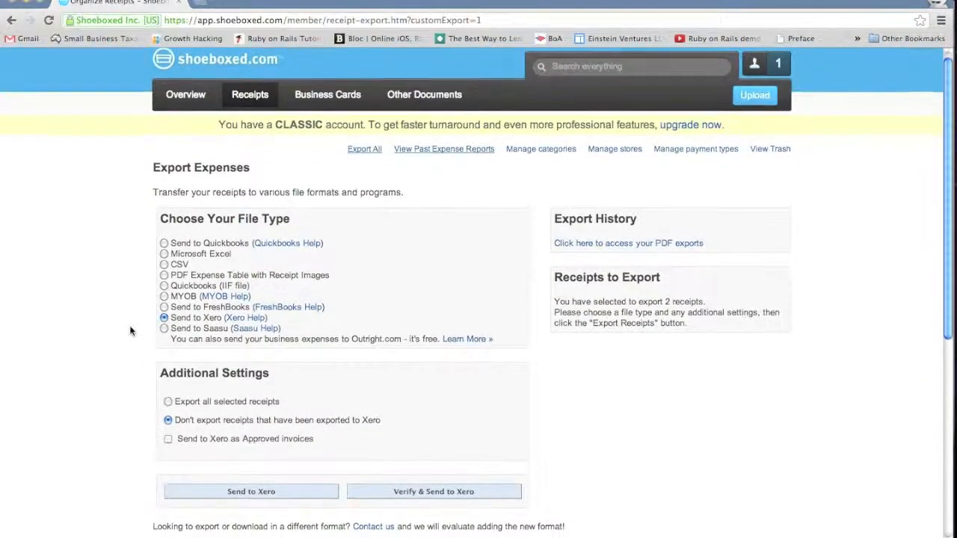
scroll(129, 330, down, 3)
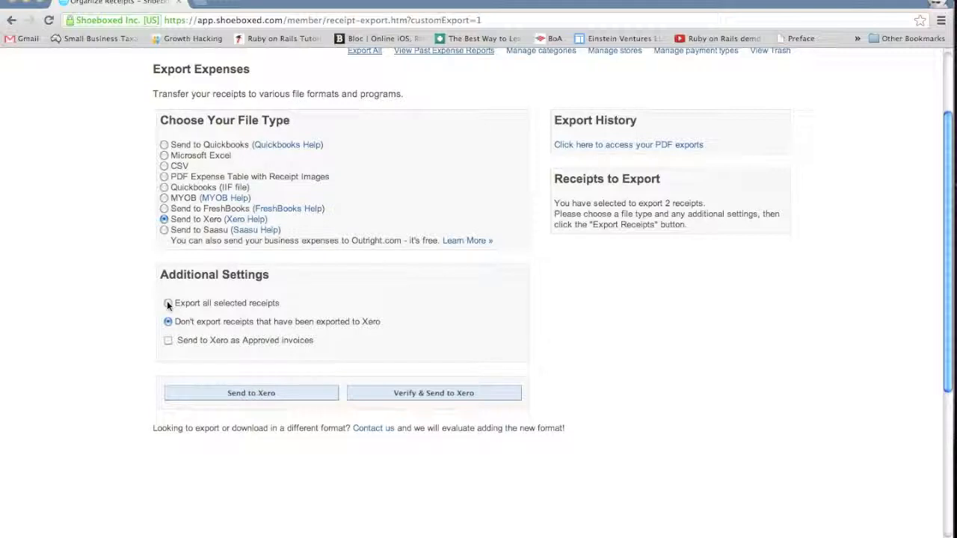
click(167, 301)
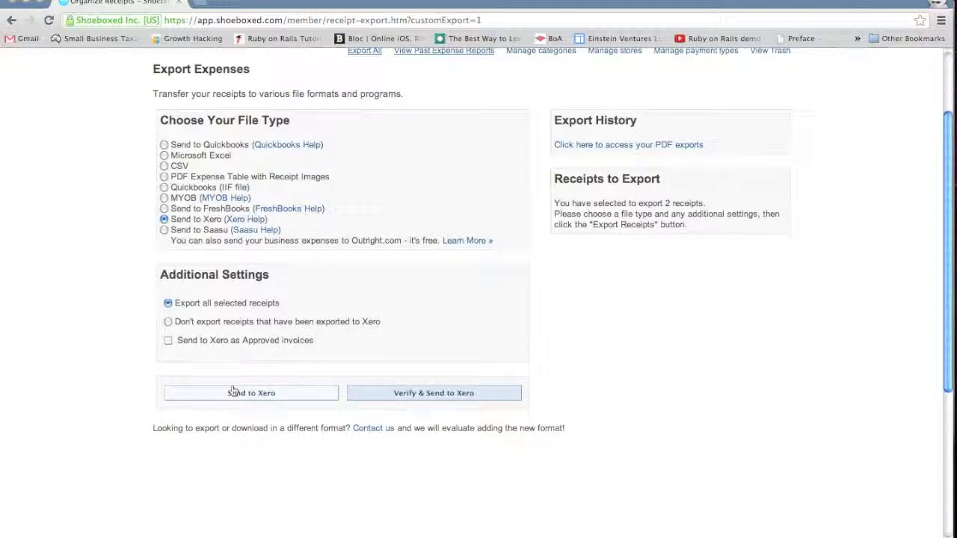
click(381, 395)
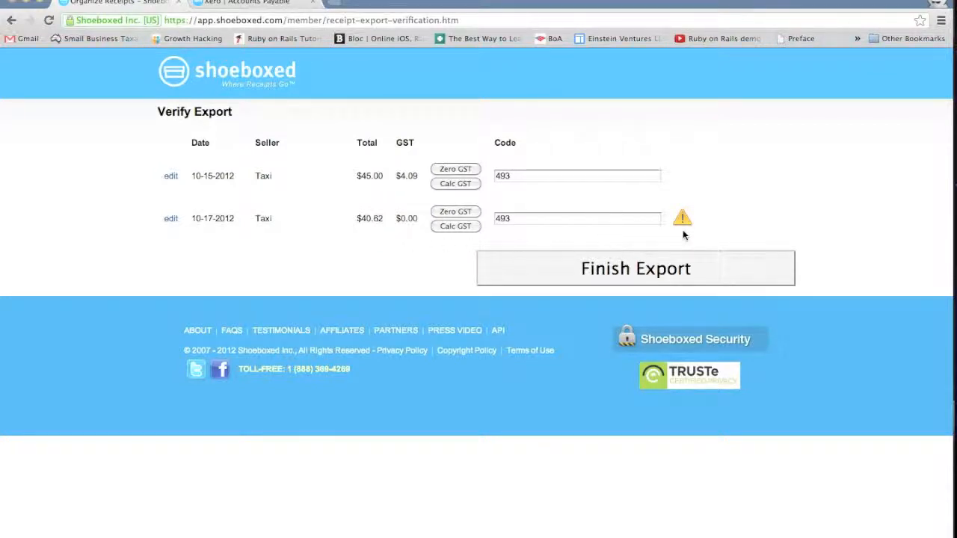
- Calculate the GST for the 10-17-2012 Taxi receipt and check the Xero account codes of both receipts
mouse_move(682, 220)
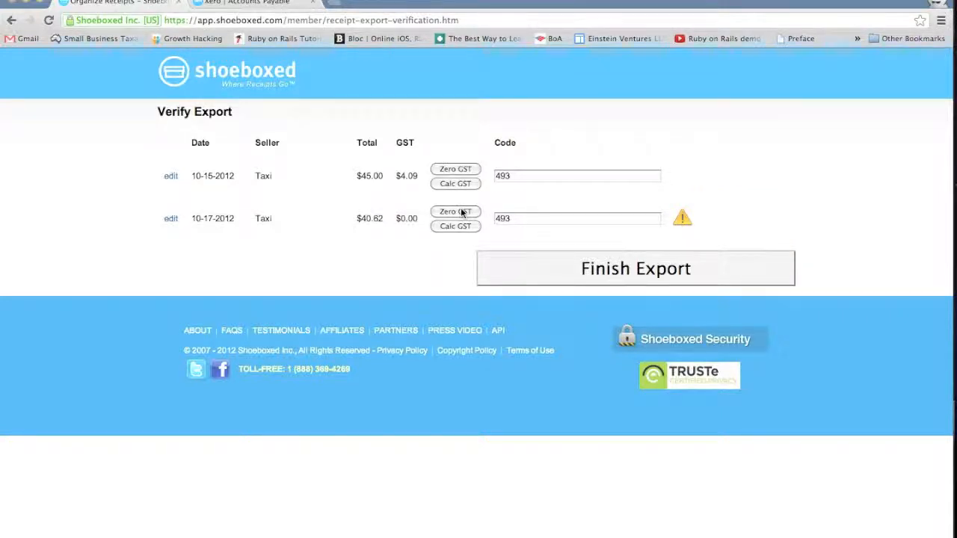
click(472, 229)
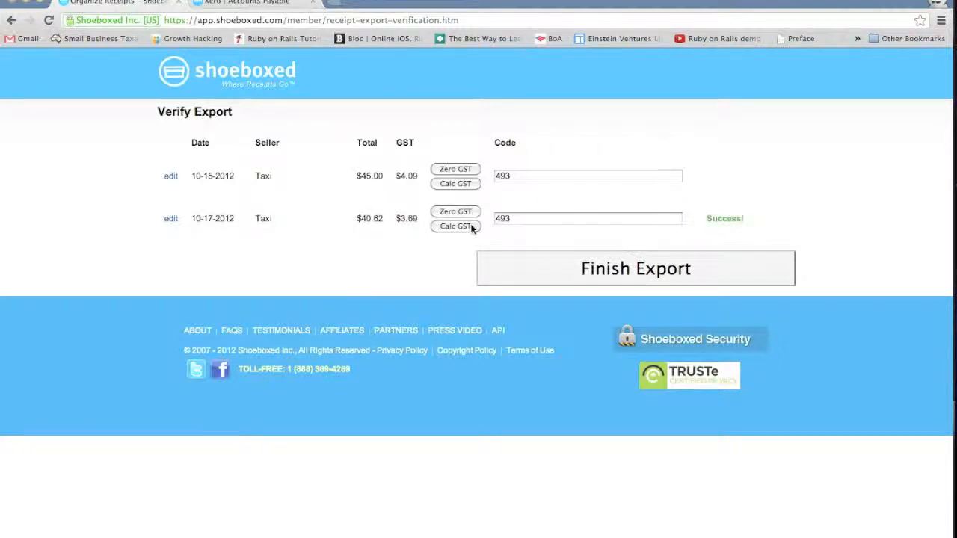
click(538, 220)
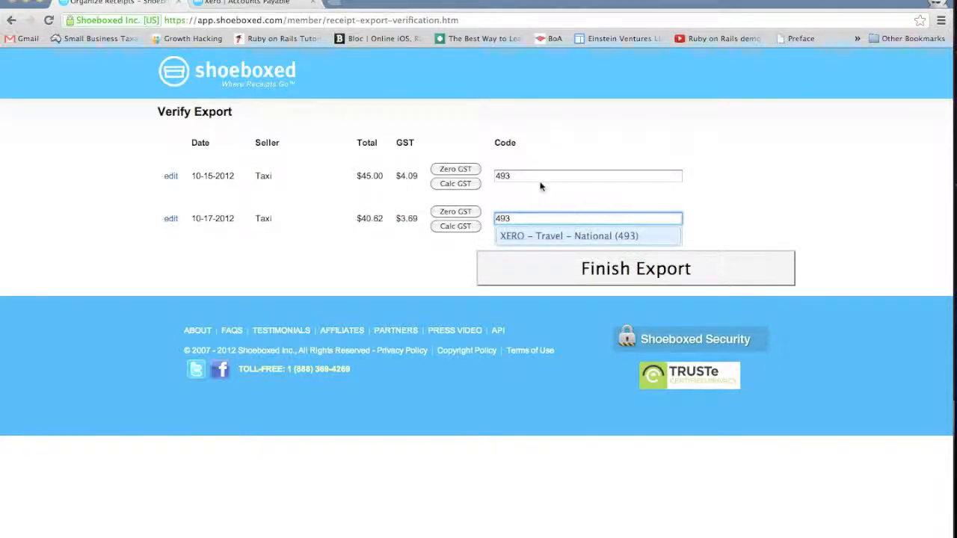
click(538, 179)
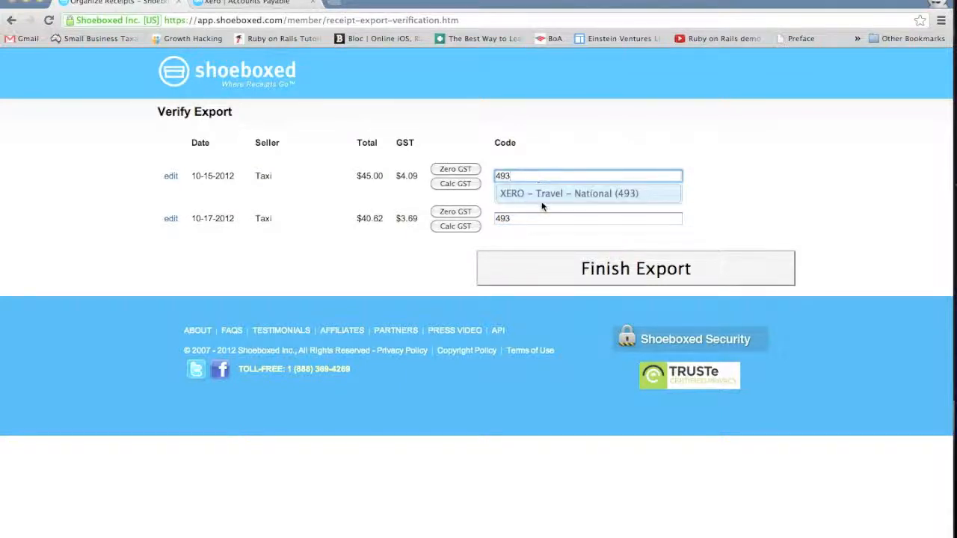
- Finish the export using the Xero account already granted access, and switch to Xero to list the draft Accounts Payable invoices
click(535, 272)
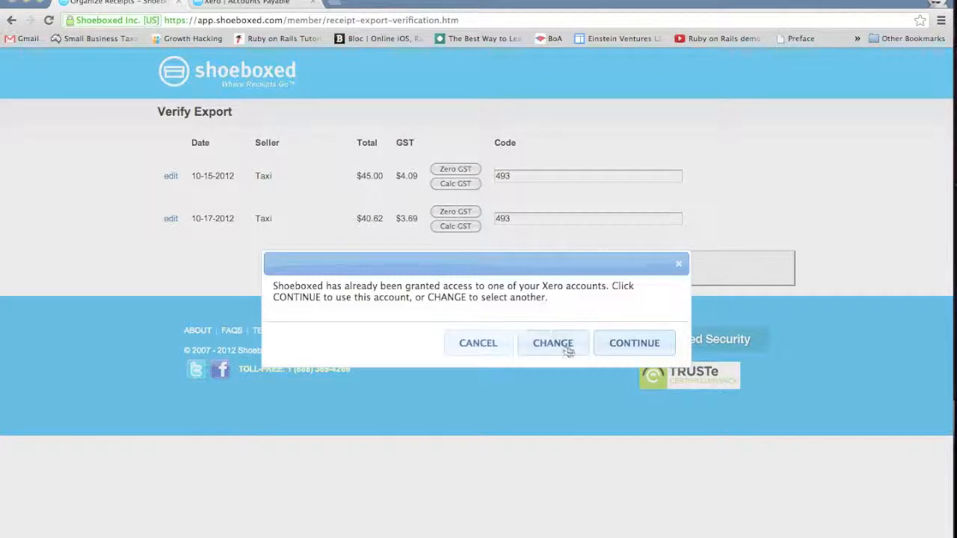
click(618, 346)
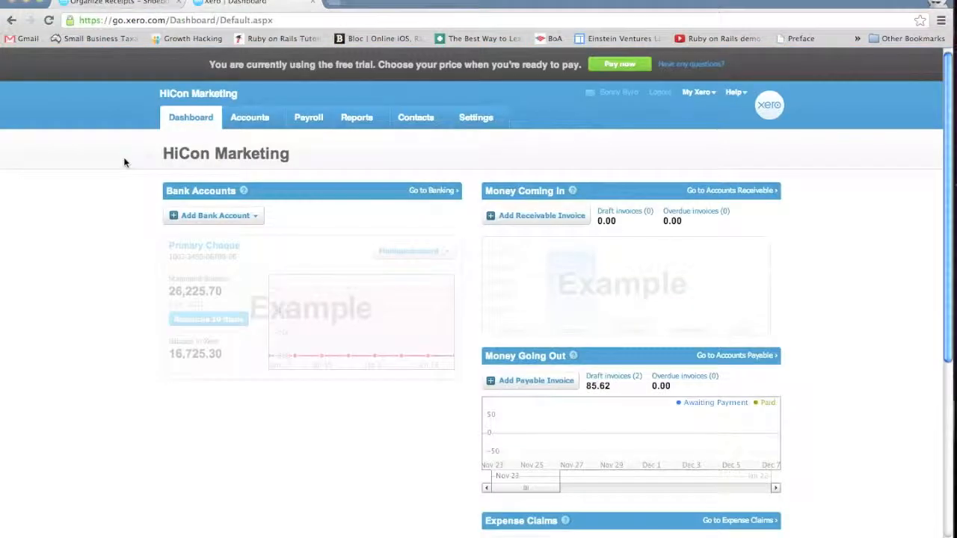
click(275, 122)
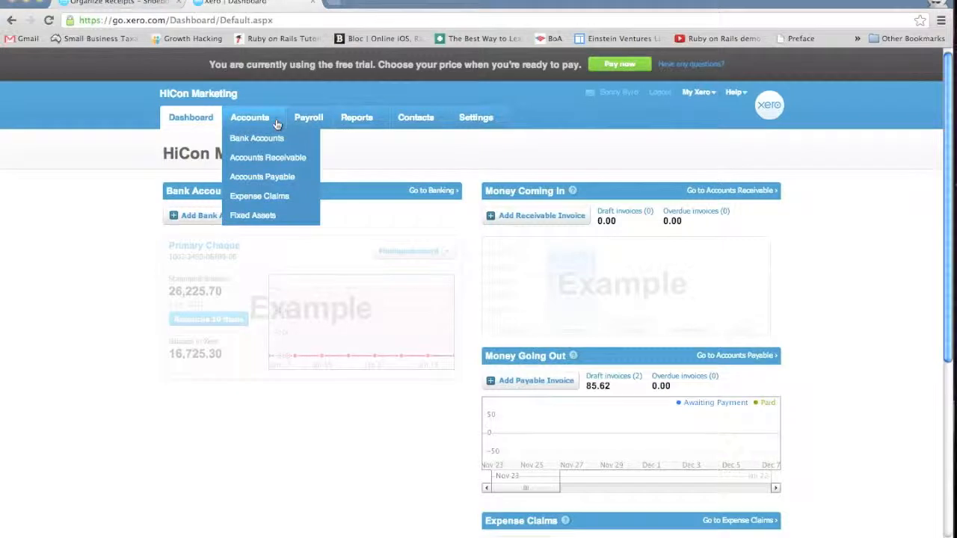
click(271, 178)
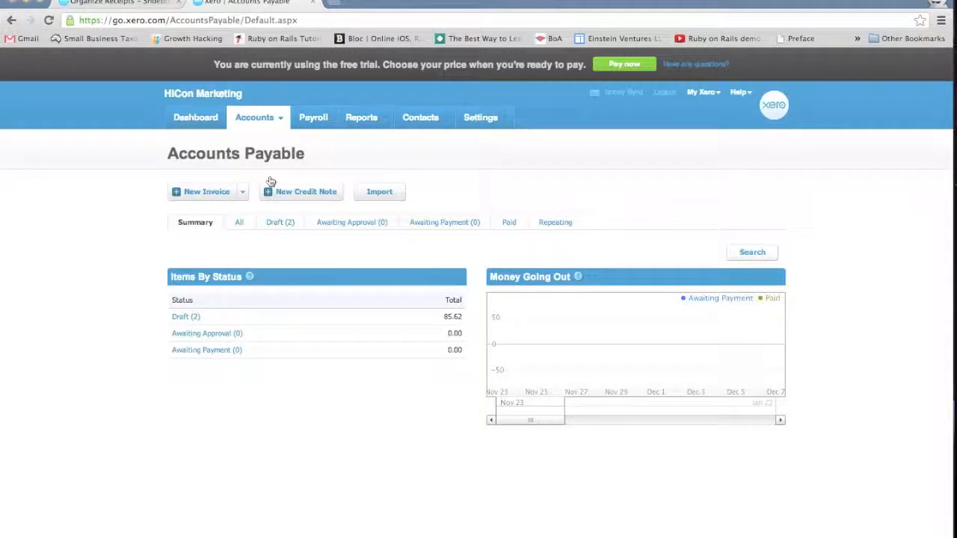
click(279, 224)
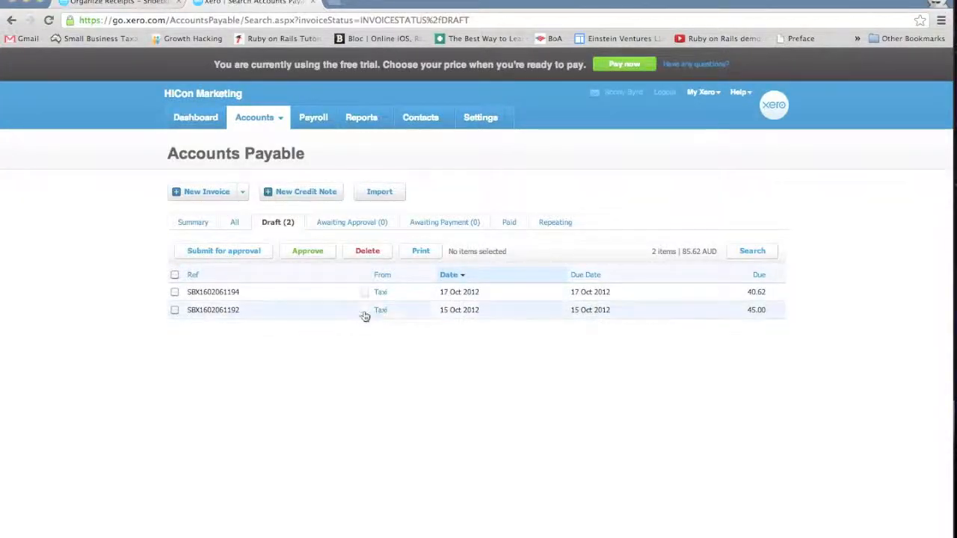
- Open the 17 Oct 2012 Taxi draft invoice and check the tax rate on its imported line
click(505, 298)
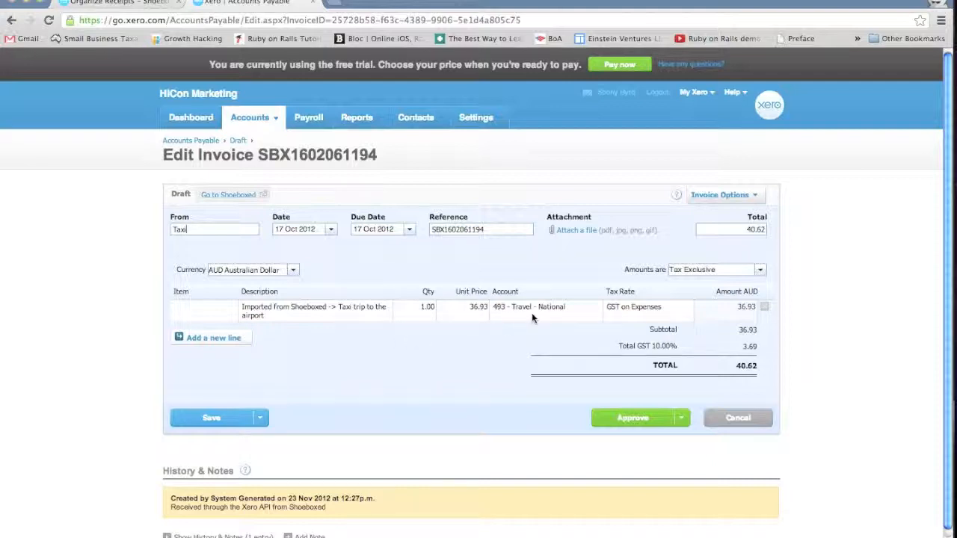
click(649, 318)
click(557, 340)
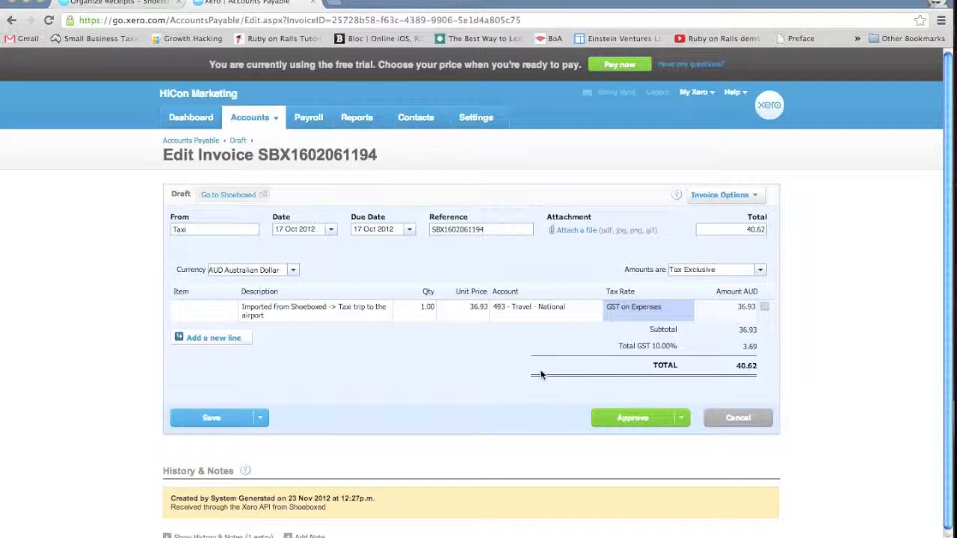
- Approve the Taxi draft invoices dated 17 Oct 2012 and 15 Oct 2012
click(669, 413)
click(686, 410)
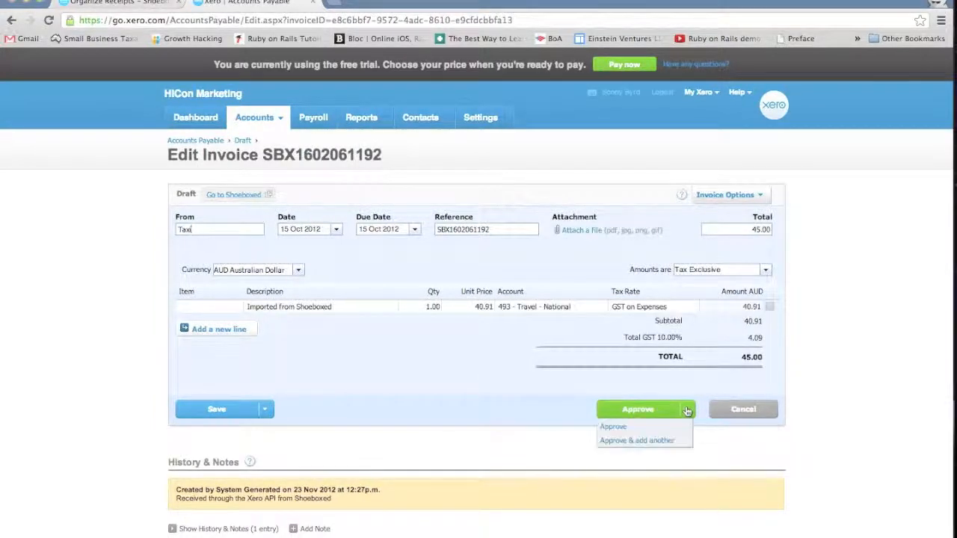
click(616, 426)
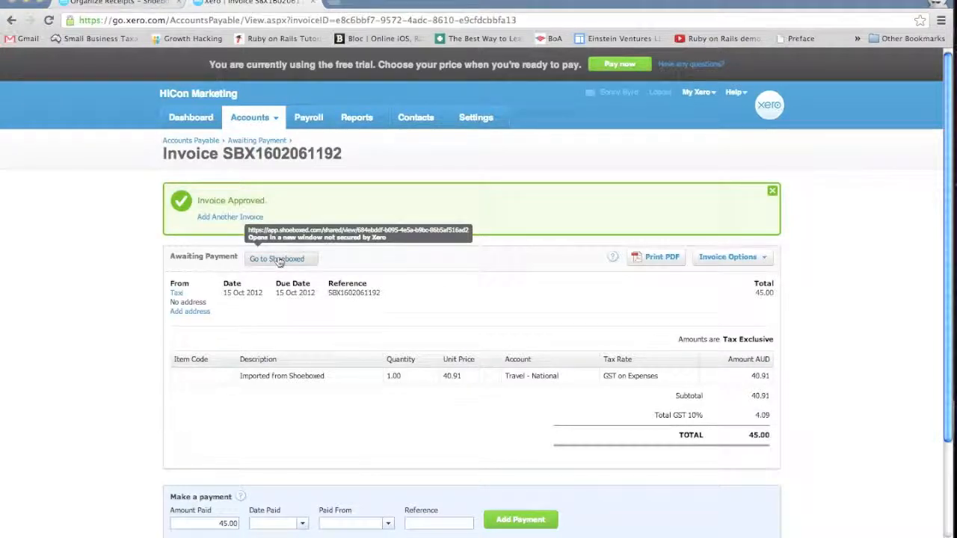
- Open the approved 15 Oct 2012 invoice's source receipt in Shoeboxed and review its image, details, notes and category
click(278, 259)
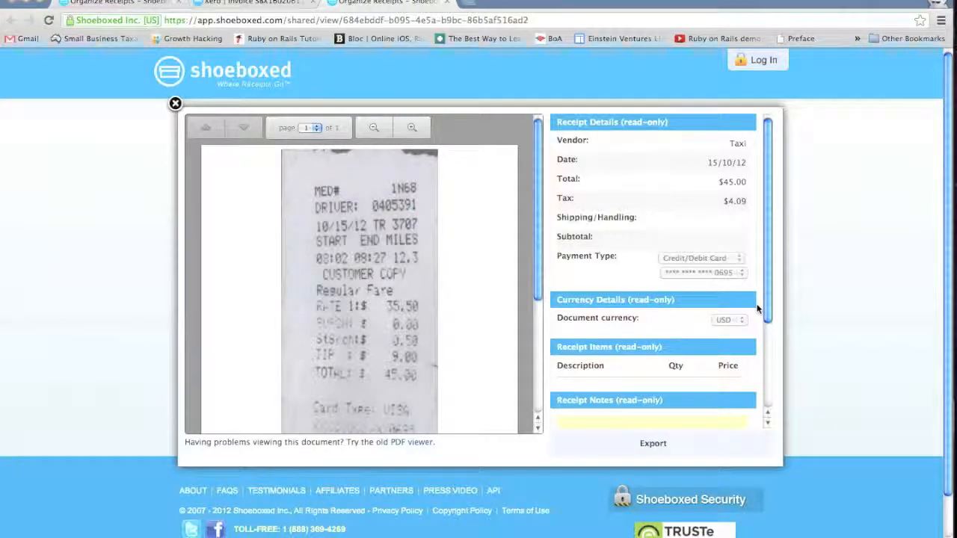
scroll(757, 310, down, 1)
scroll(758, 310, down, 6)
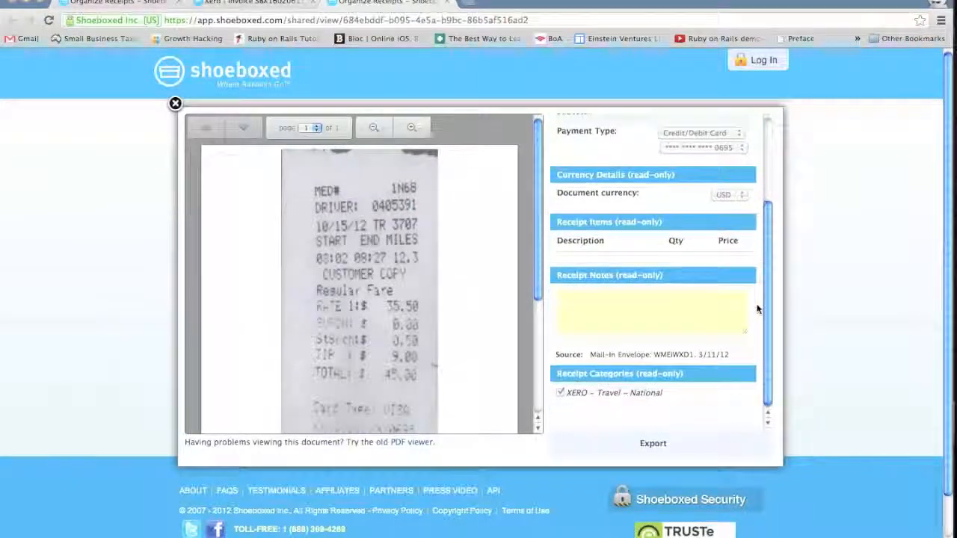
scroll(758, 309, up, 7)
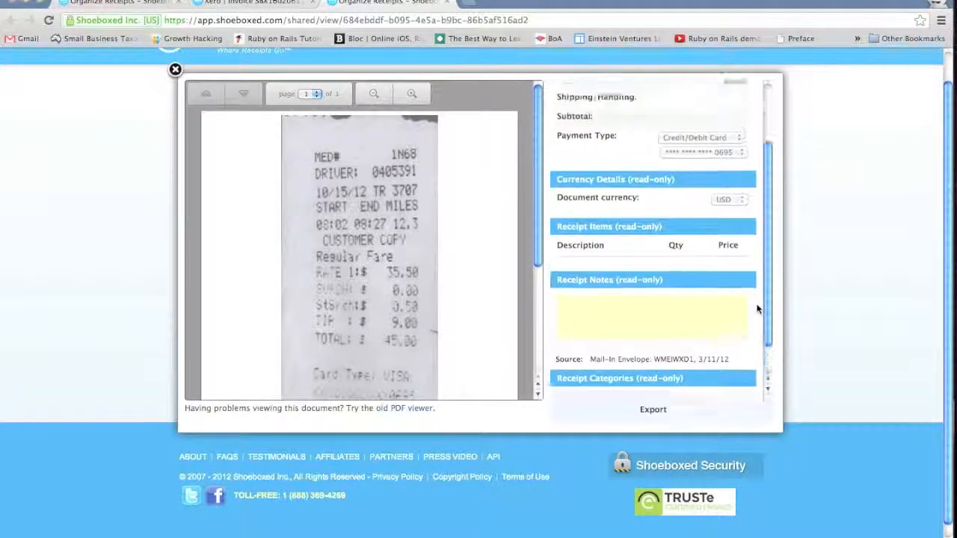
scroll(757, 309, up, 1)
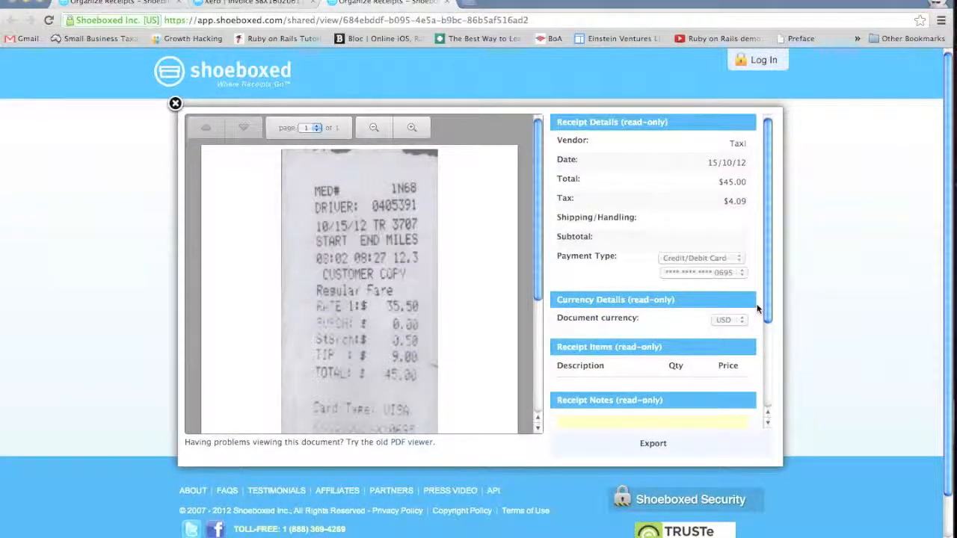